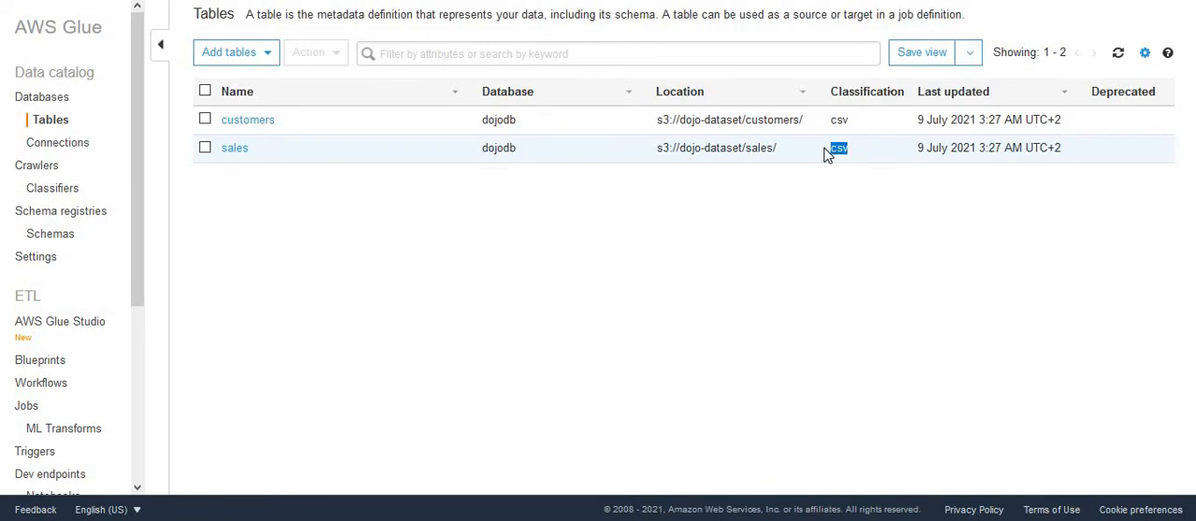
Switch to Athena and check which query engine version the primary workgroup uses
{"action": "double_click", "coordinate": [841, 121]}
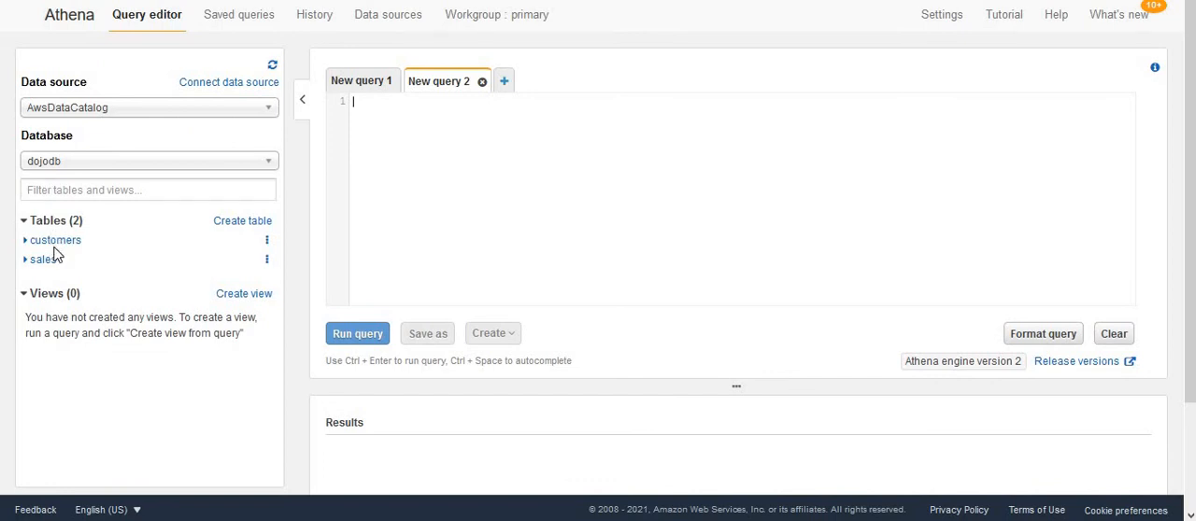
{"action": "left_click", "coordinate": [514, 21]}
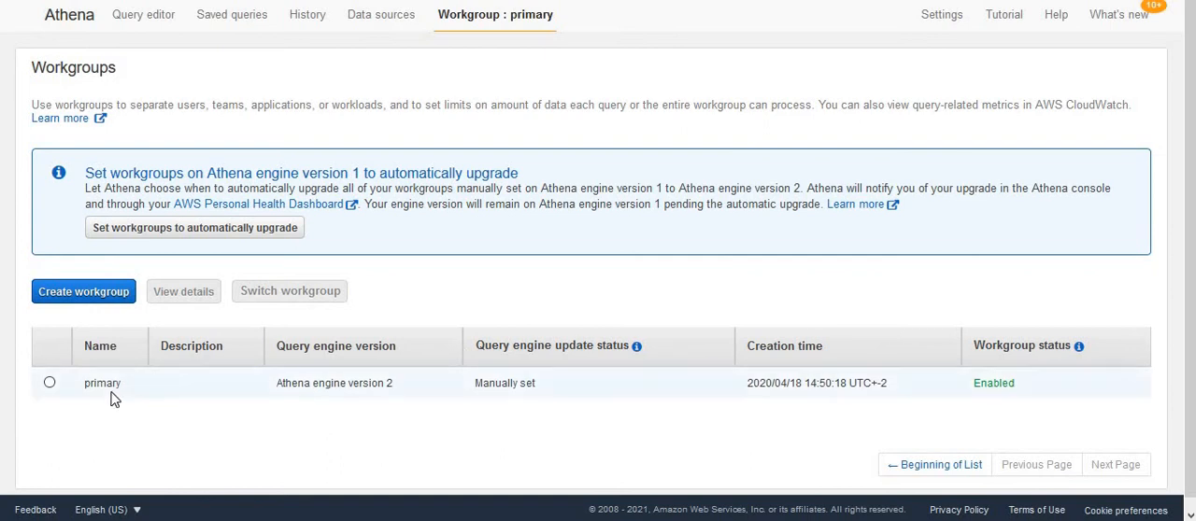
{"action": "double_click", "coordinate": [103, 383]}
{"action": "left_click", "coordinate": [270, 400]}
{"action": "left_click_drag", "start_coordinate": [277, 385], "coordinate": [411, 390]}
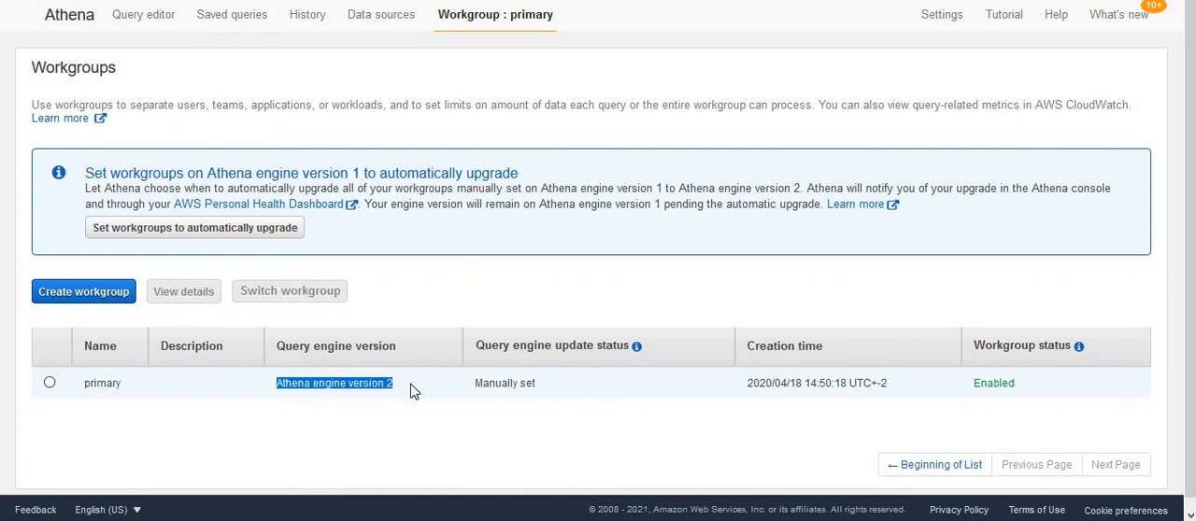
{"action": "left_click", "coordinate": [444, 400]}
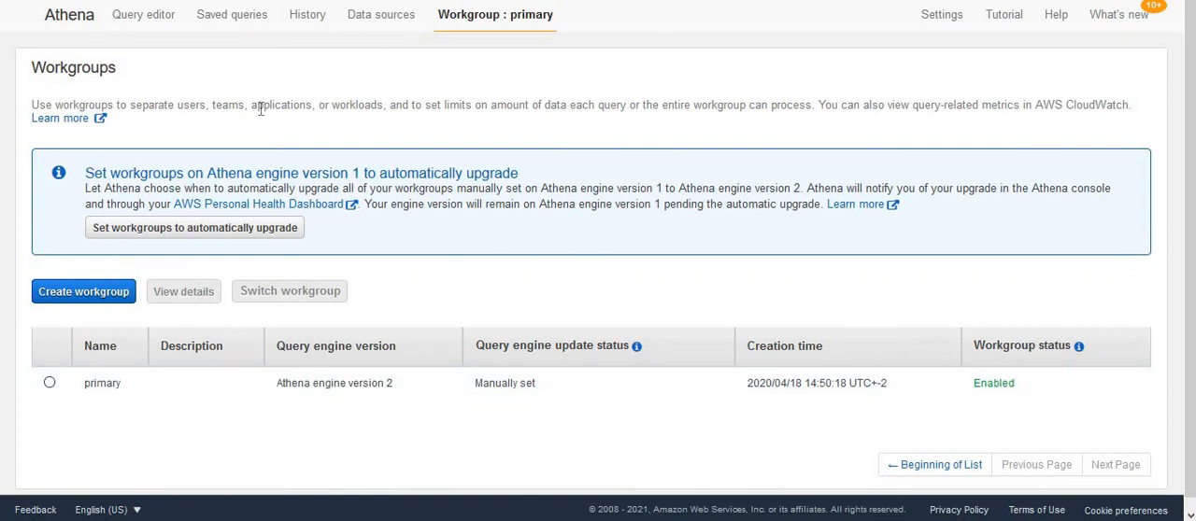
In the query editor, enlarge the results area and run SELECT * FROM "dojodb"."customers" limit 10
{"action": "left_click", "coordinate": [138, 31]}
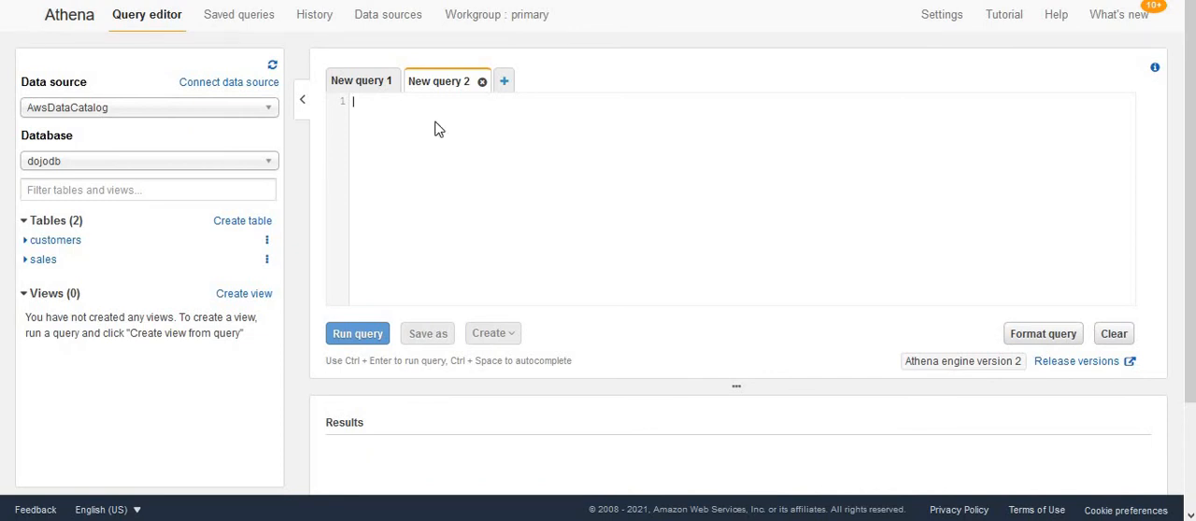
{"action": "type", "text": "SELECT * FROM \"dojodb\".\"customers\" limit 10"}
{"action": "left_click_drag", "start_coordinate": [736, 387], "coordinate": [735, 296]}
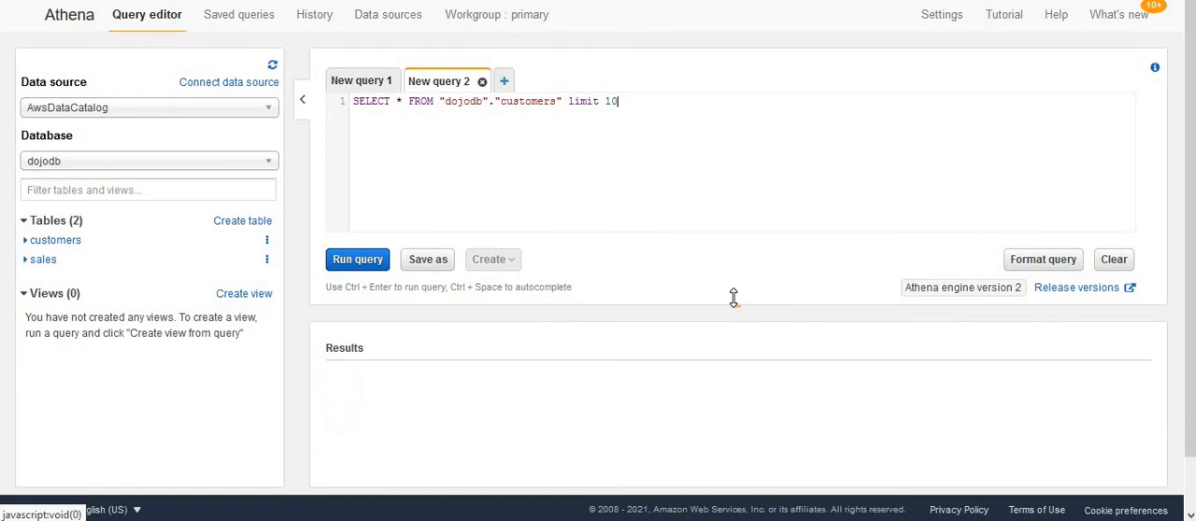
{"action": "left_click", "coordinate": [356, 249]}
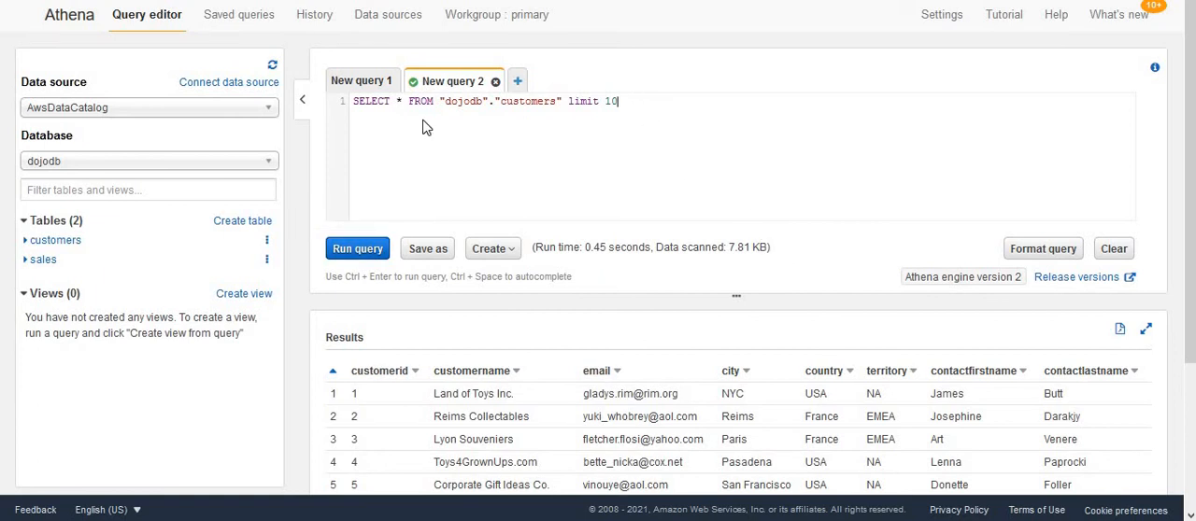
Replace the query with SELECT * FROM "dojodb"."customers" WHERE city = 'Paris' and run the whole statement
{"action": "left_click", "coordinate": [337, 102]}
{"action": "type", "text": "SELECT * FROM \"dojodb\".\"customers\" WHERE city = 'Paris'"}
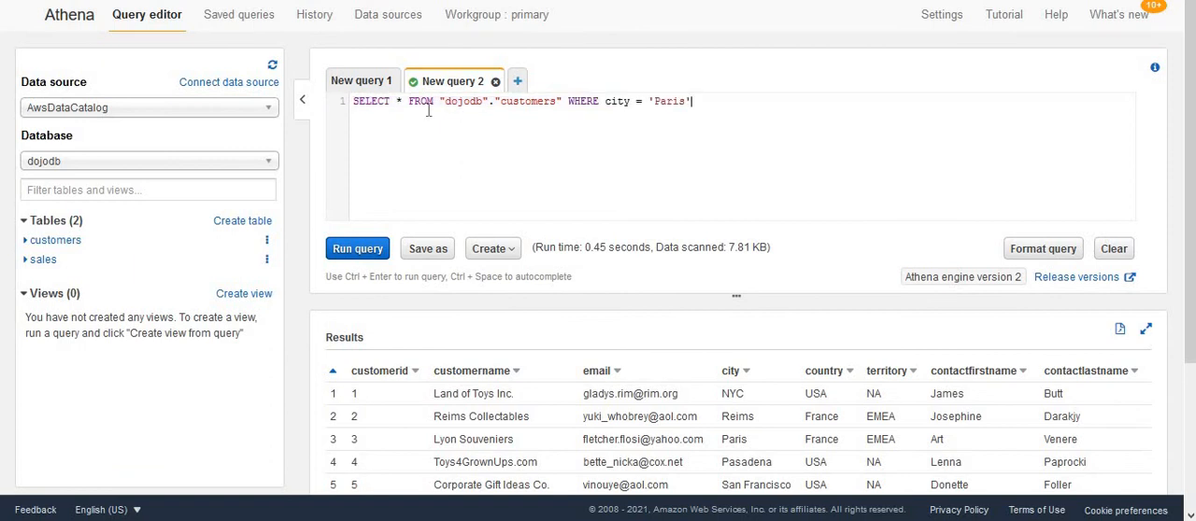
{"action": "left_click", "coordinate": [680, 101]}
{"action": "left_click", "coordinate": [378, 249]}
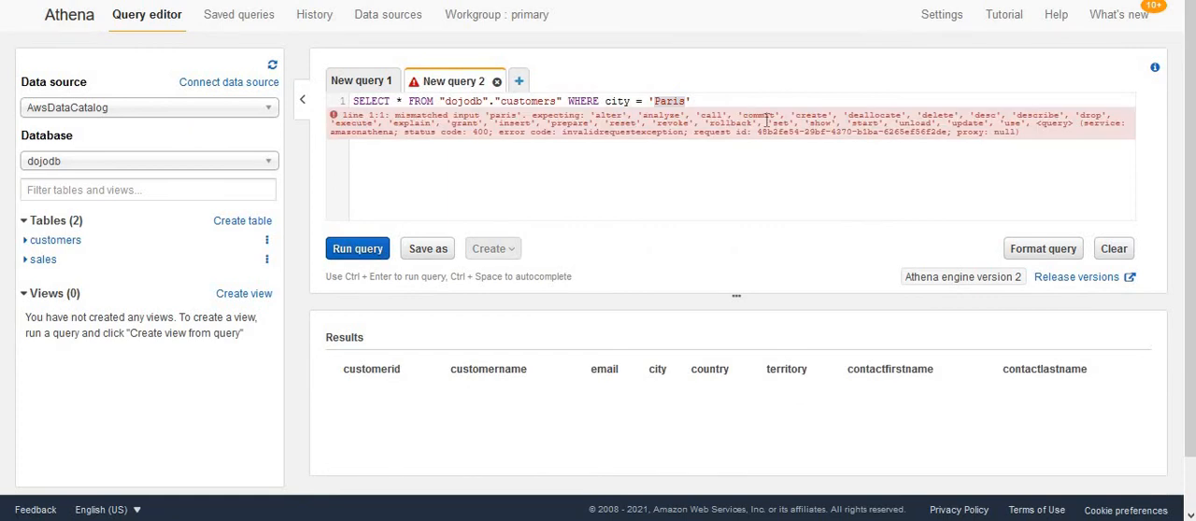
{"action": "left_click", "coordinate": [756, 195]}
{"action": "left_click", "coordinate": [357, 252]}
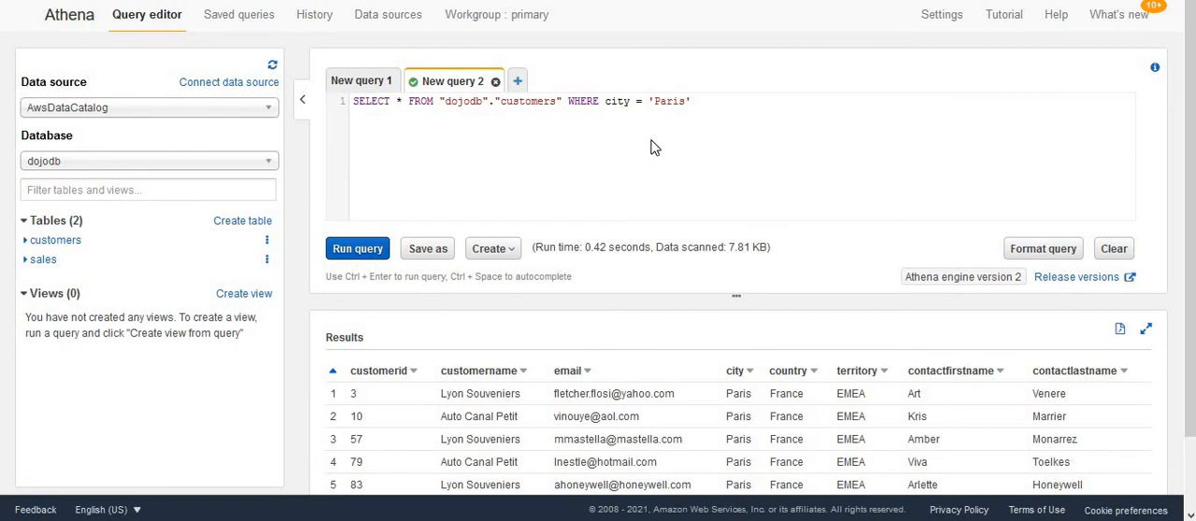
{"action": "mouse_move", "coordinate": [1193, 383]}
{"action": "left_mouse_down"}
{"action": "mouse_move", "coordinate": [1193, 437]}
{"action": "mouse_move", "coordinate": [1187, 387]}
{"action": "left_mouse_up"}
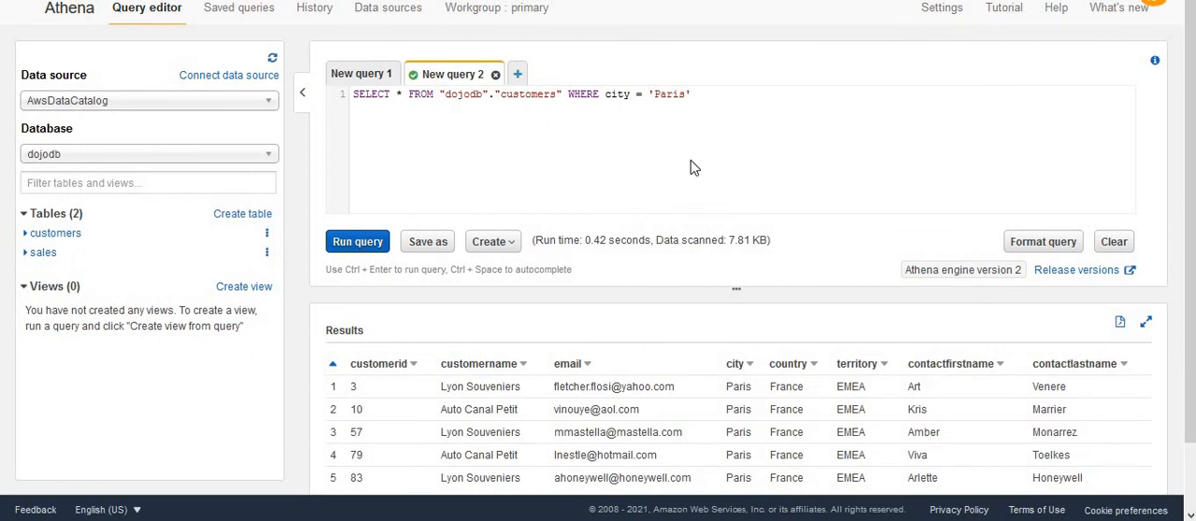
Replace the query with PREPARE query_by_city FROM SELECT * FROM "dojodb"."customers" WHERE city = ?
{"action": "left_click", "coordinate": [704, 130]}
{"action": "left_click_drag", "start_coordinate": [694, 94], "coordinate": [348, 102]}
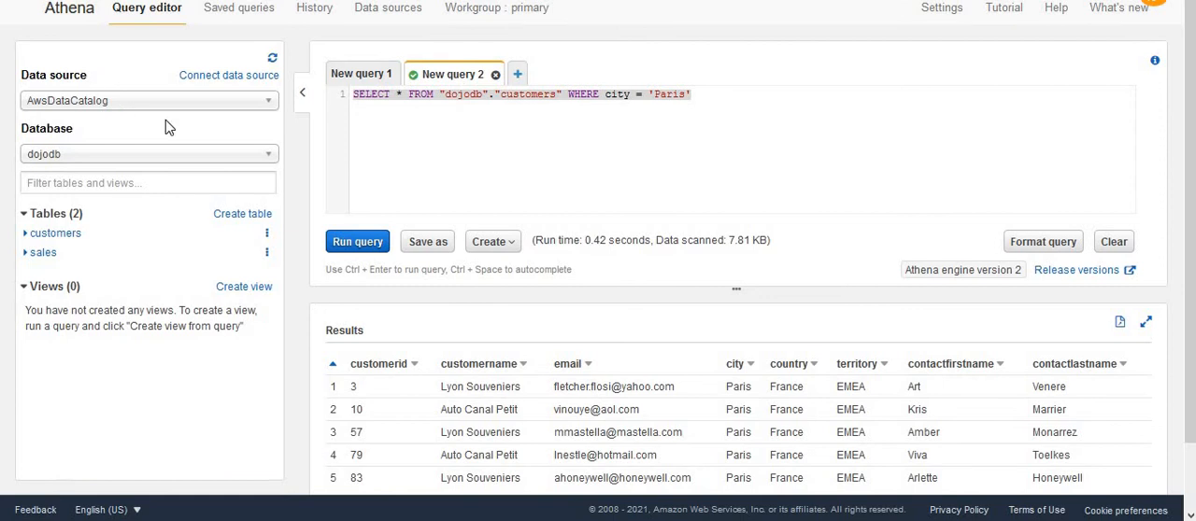
{"action": "left_click", "coordinate": [696, 131]}
{"action": "left_click_drag", "start_coordinate": [578, 96], "coordinate": [308, 93]}
{"action": "key", "text": "ctrl+v"}
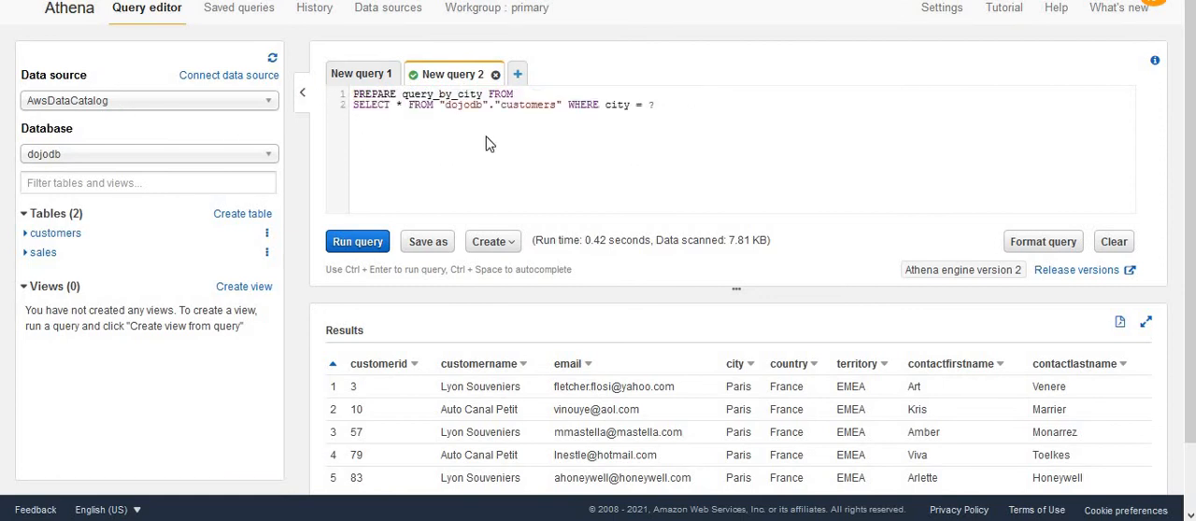
Examine the PREPARE statement's keyword, statement name, source table and the placeholder in the city filter
{"action": "double_click", "coordinate": [373, 94]}
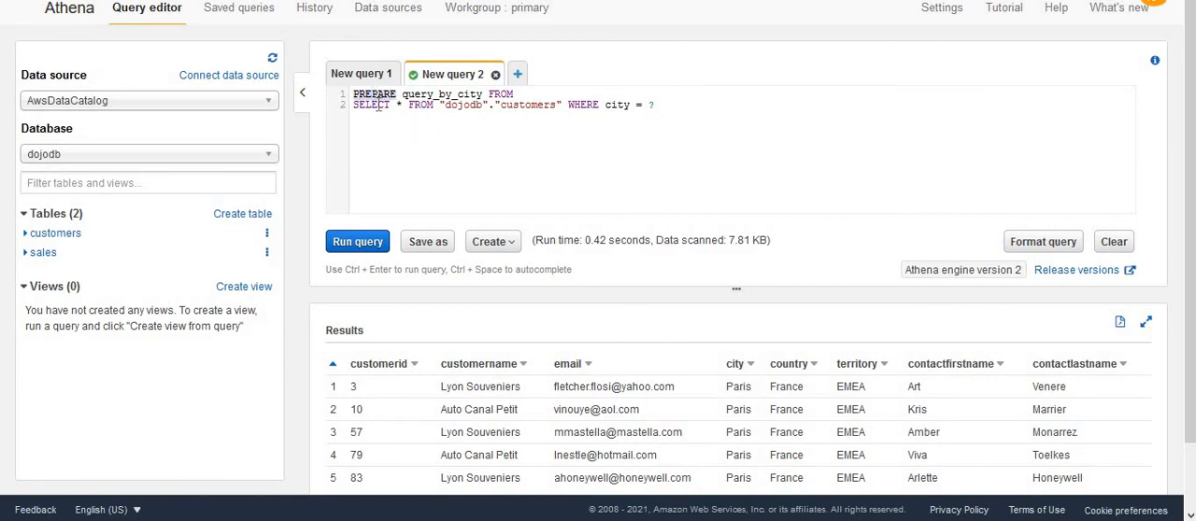
{"action": "left_click", "coordinate": [414, 94]}
{"action": "left_click_drag", "start_coordinate": [402, 94], "coordinate": [485, 94]}
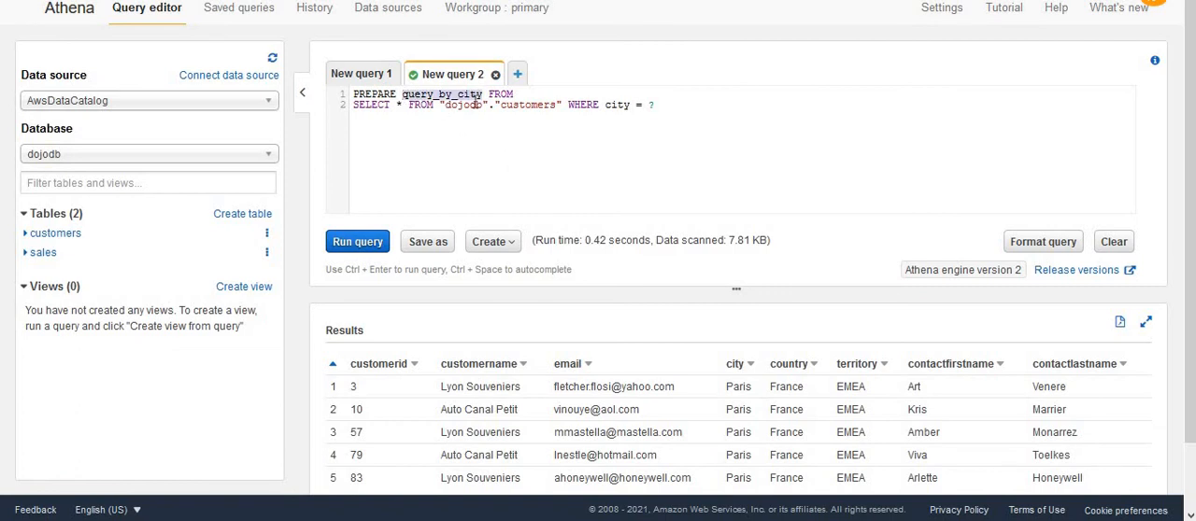
{"action": "left_click", "coordinate": [495, 184]}
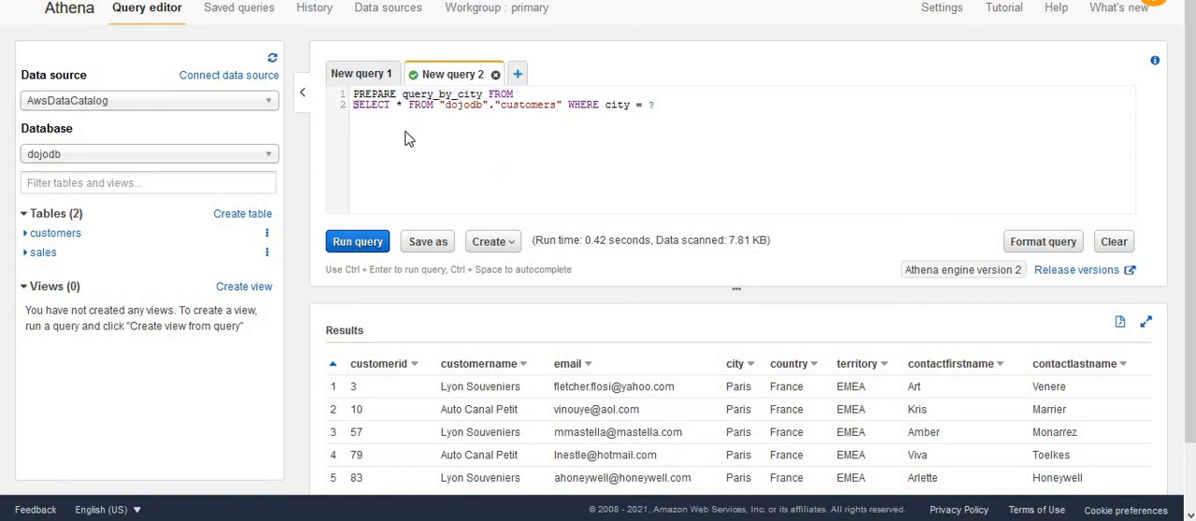
{"action": "double_click", "coordinate": [542, 105]}
{"action": "double_click", "coordinate": [614, 105]}
{"action": "double_click", "coordinate": [651, 105]}
{"action": "left_click", "coordinate": [674, 172]}
{"action": "left_click_drag", "start_coordinate": [654, 98], "coordinate": [651, 103]}
{"action": "left_click", "coordinate": [652, 104]}
{"action": "double_click", "coordinate": [417, 93]}
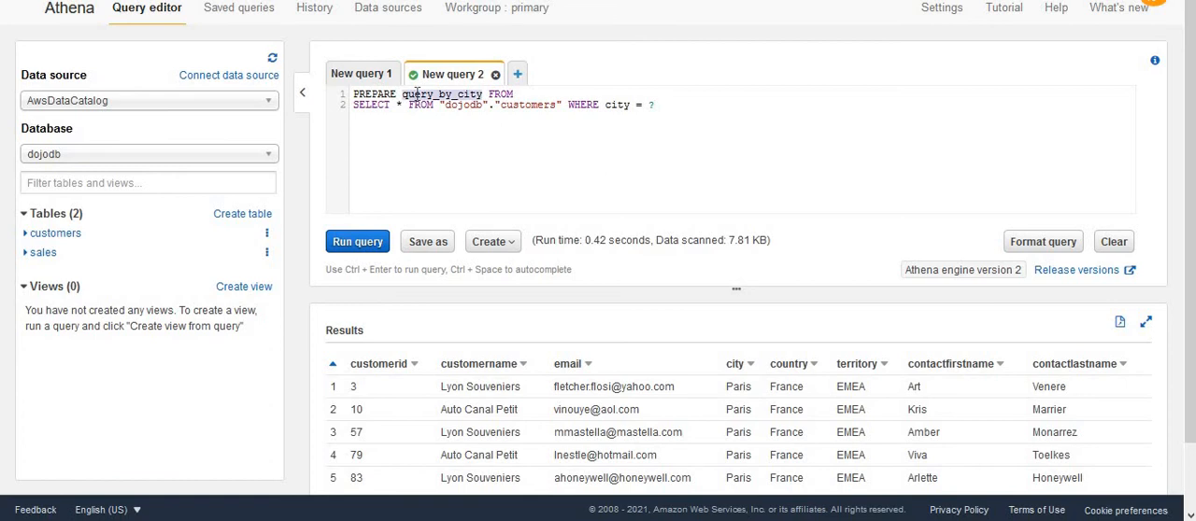
Run the complete PREPARE statement for query_by_city and check its result message
{"action": "left_click", "coordinate": [470, 175]}
{"action": "left_click", "coordinate": [371, 245]}
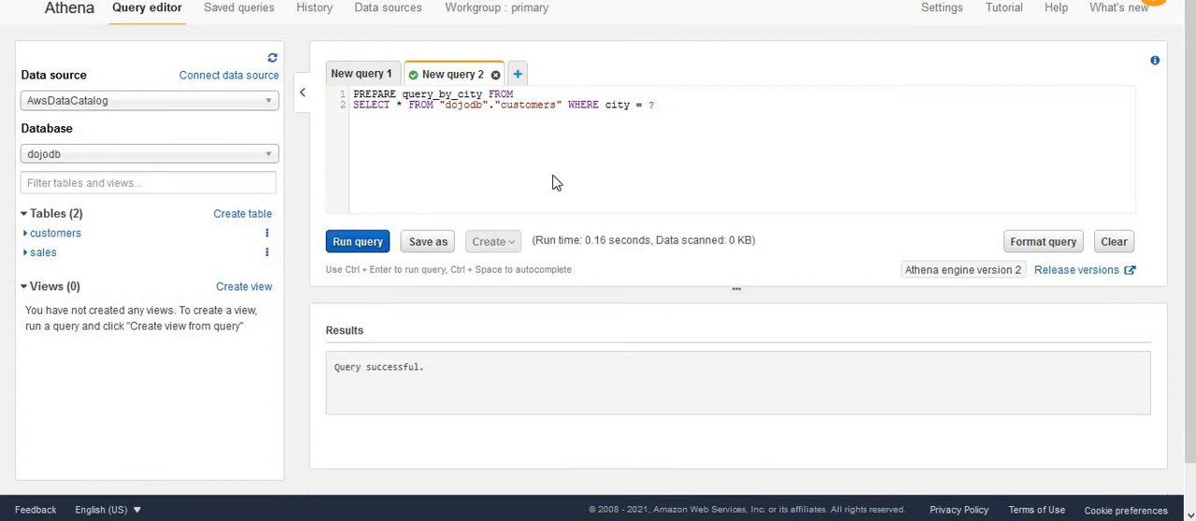
{"action": "double_click", "coordinate": [337, 369]}
{"action": "left_click_drag", "start_coordinate": [423, 379], "coordinate": [443, 379]}
{"action": "left_click", "coordinate": [475, 377]}
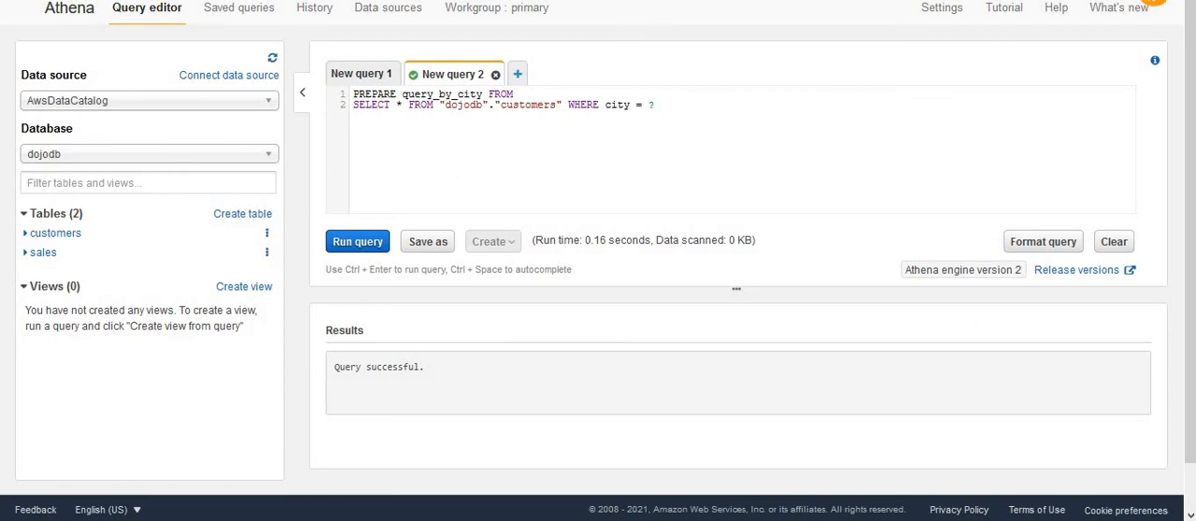
Replace the statement with EXECUTE query_by_city USING 'Paris', run it and review the returned customer rows
{"action": "left_click", "coordinate": [673, 102]}
{"action": "key", "text": "ctrl+a"}
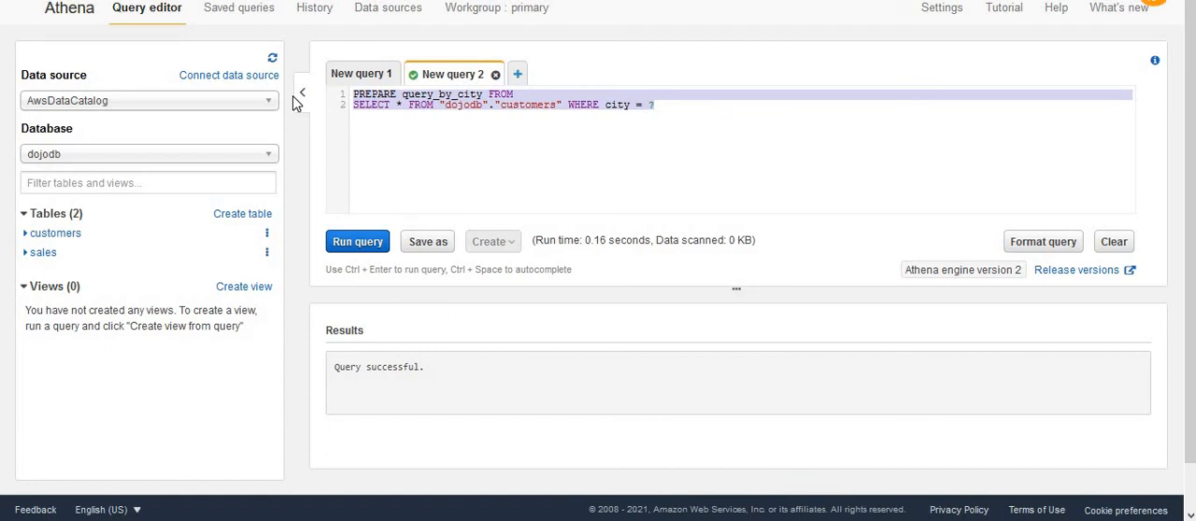
{"action": "key", "text": "BackSpace"}
{"action": "type", "text": "EXECUTE query_by_city USING 'Paris'"}
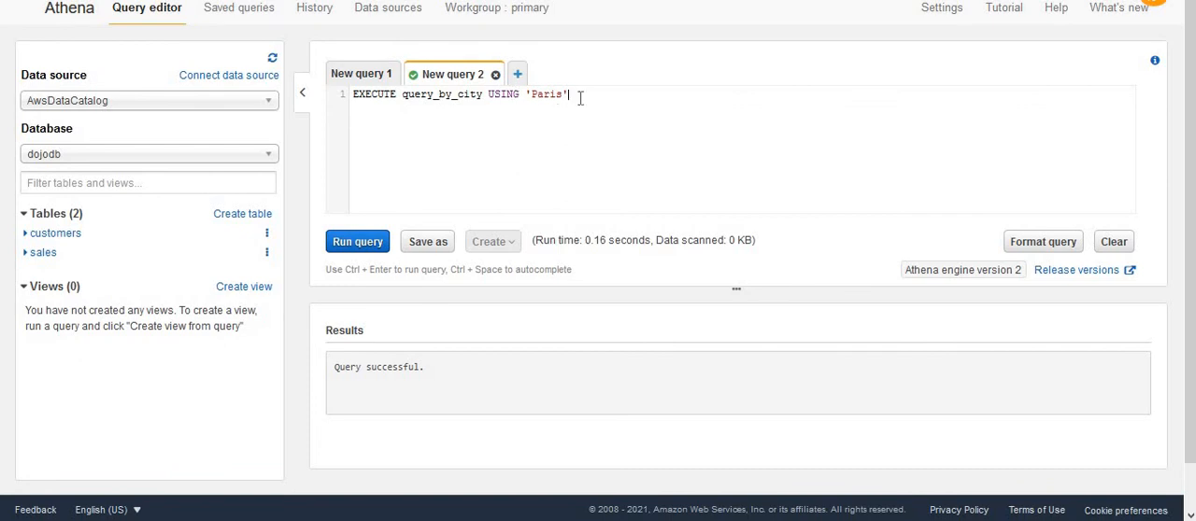
{"action": "left_click_drag", "start_coordinate": [569, 95], "coordinate": [525, 95]}
{"action": "left_click", "coordinate": [564, 129]}
{"action": "left_click", "coordinate": [361, 246]}
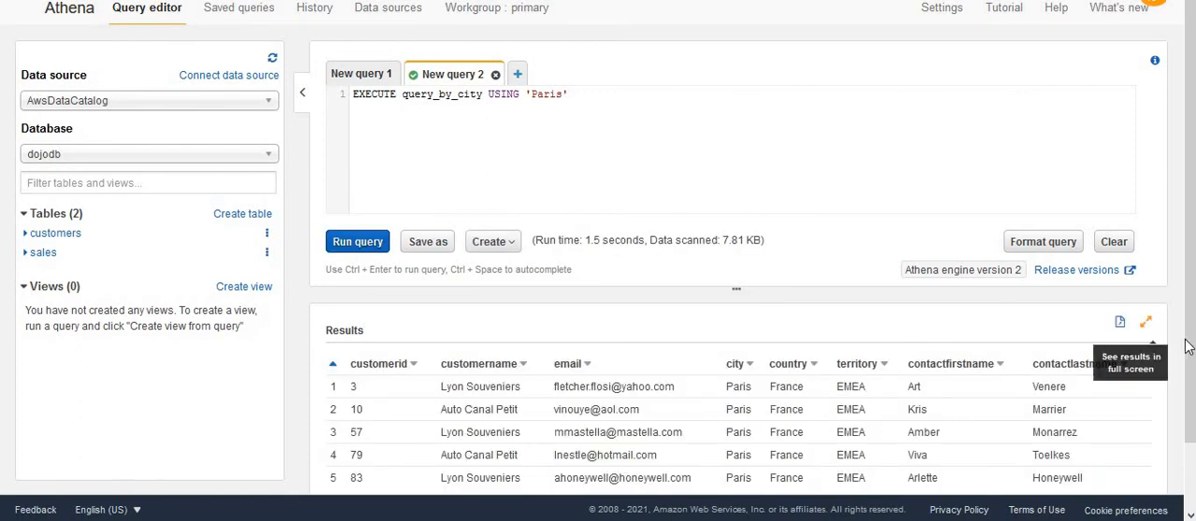
{"action": "left_click_drag", "start_coordinate": [1190, 358], "coordinate": [1192, 409]}
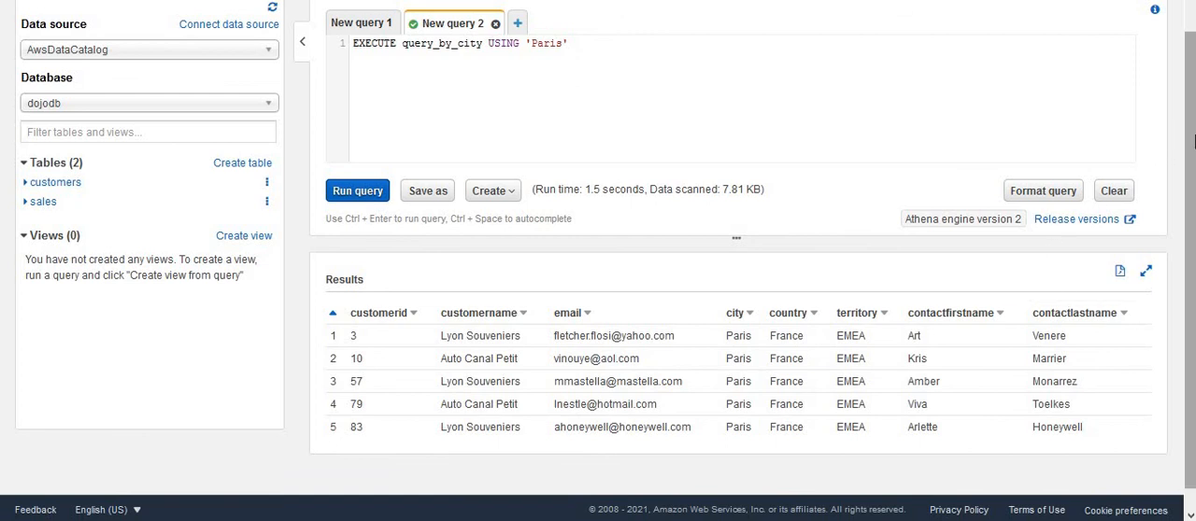
{"action": "scroll", "coordinate": [1189, 140], "scroll_direction": "up", "scroll_amount": 1}
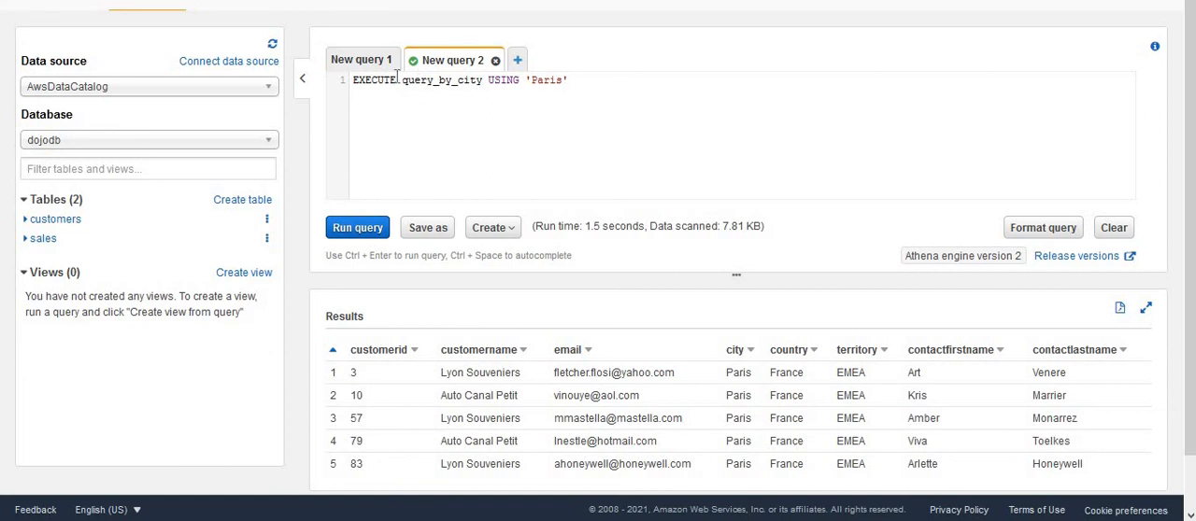
Replace the statement with DEALLOCATE PREPARE query_by_city and run it in full to remove the prepared statement
{"action": "left_click_drag", "start_coordinate": [568, 80], "coordinate": [332, 76]}
{"action": "type", "text": "DEALLOCATE PREPARE query_by_city"}
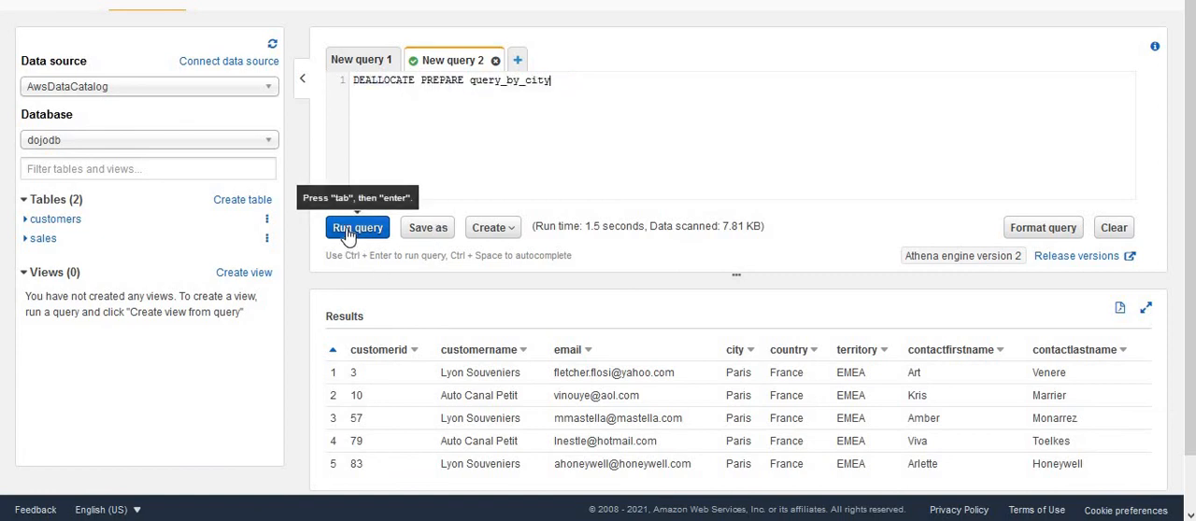
{"action": "double_click", "coordinate": [374, 82]}
{"action": "double_click", "coordinate": [507, 81]}
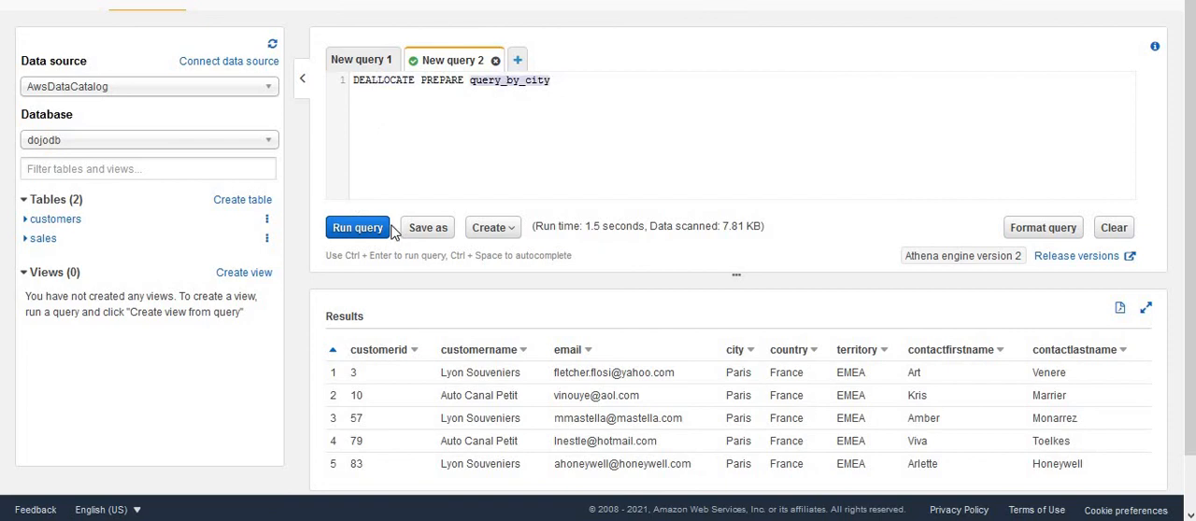
{"action": "left_click", "coordinate": [358, 229]}
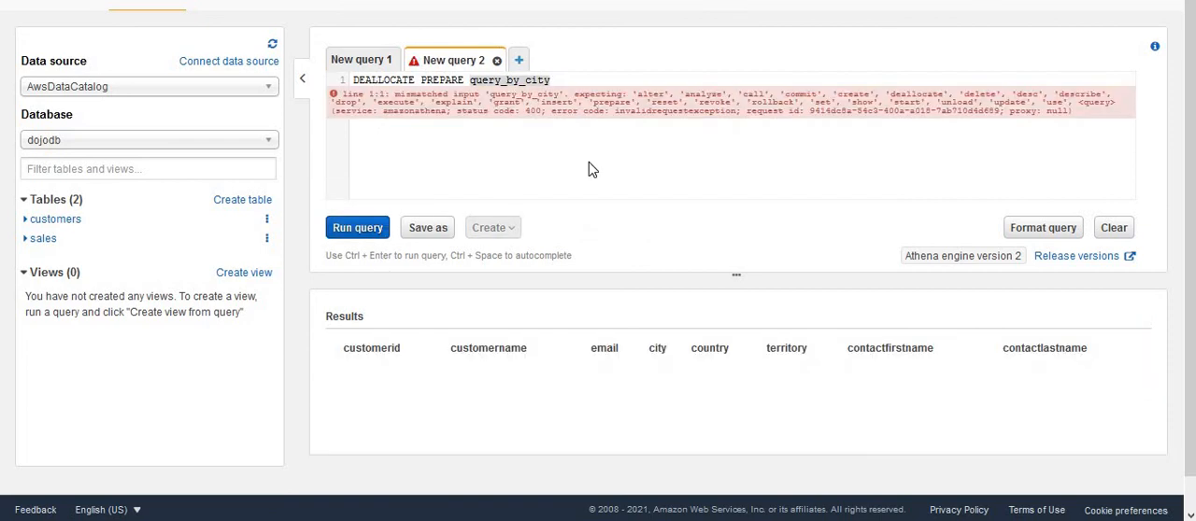
{"action": "left_click", "coordinate": [589, 170]}
{"action": "left_click", "coordinate": [358, 228]}
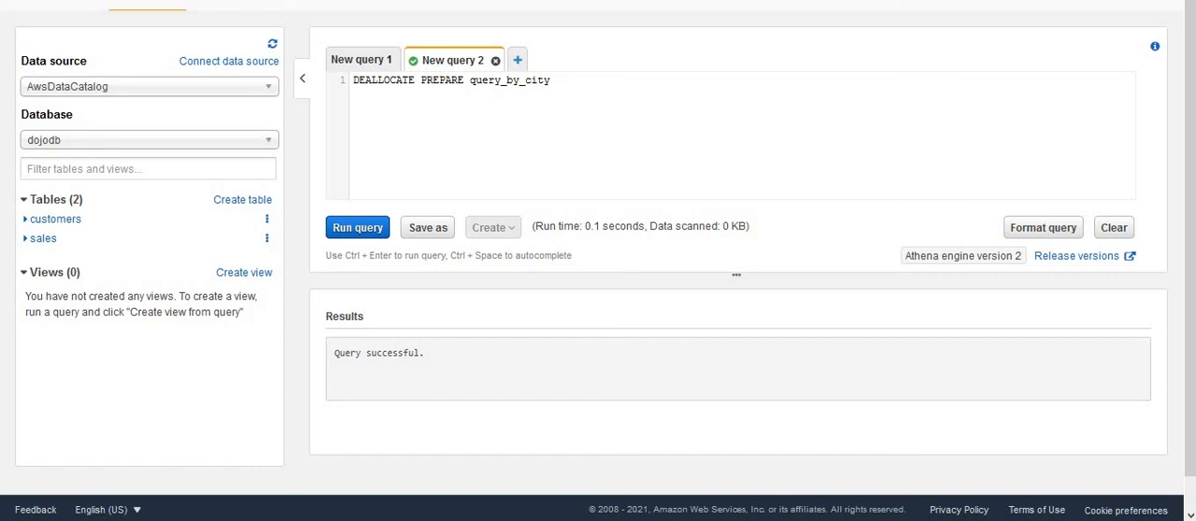
Try to run EXECUTE query_by_city USING 'Paris' again to test the deallocated prepared statement
{"action": "left_click", "coordinate": [563, 82]}
{"action": "left_click", "coordinate": [340, 78]}
{"action": "type", "text": "EXECUTE query_by_city USING 'Paris'"}
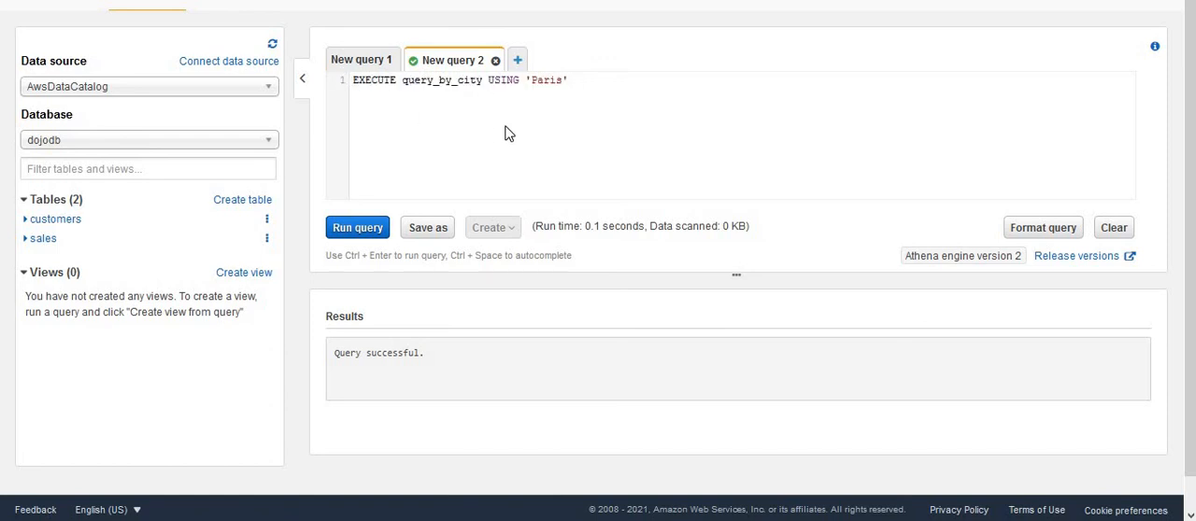
{"action": "left_click", "coordinate": [353, 228]}
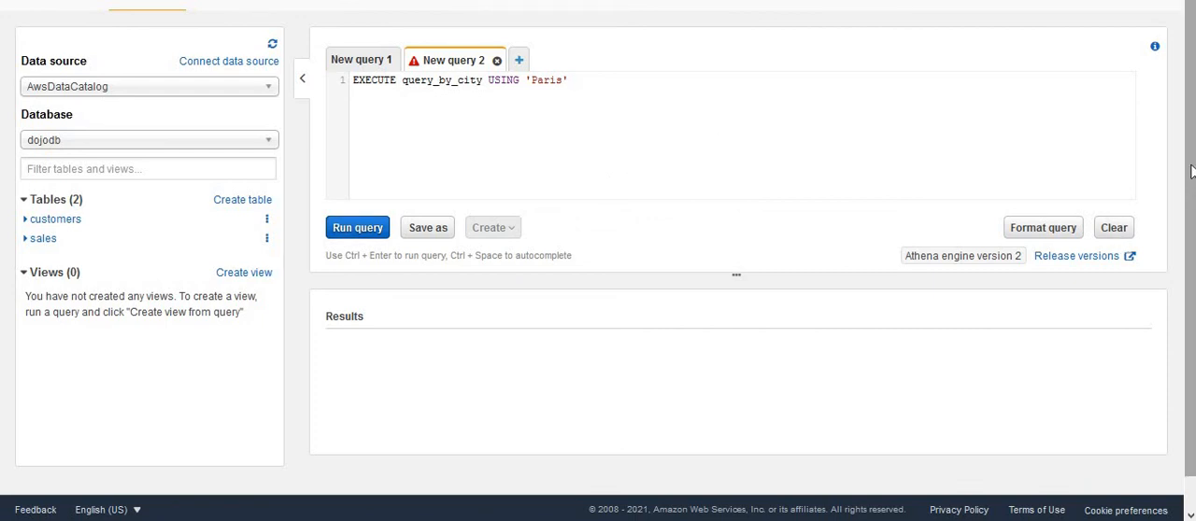
{"action": "scroll", "coordinate": [1184, 186], "scroll_direction": "up", "scroll_amount": 1}
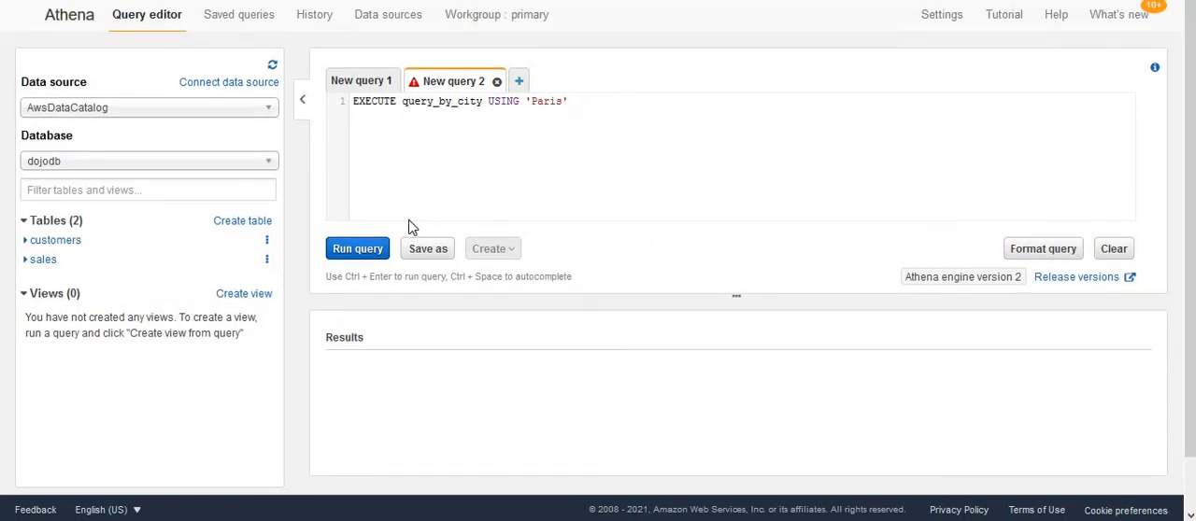
{"action": "left_click", "coordinate": [360, 256]}
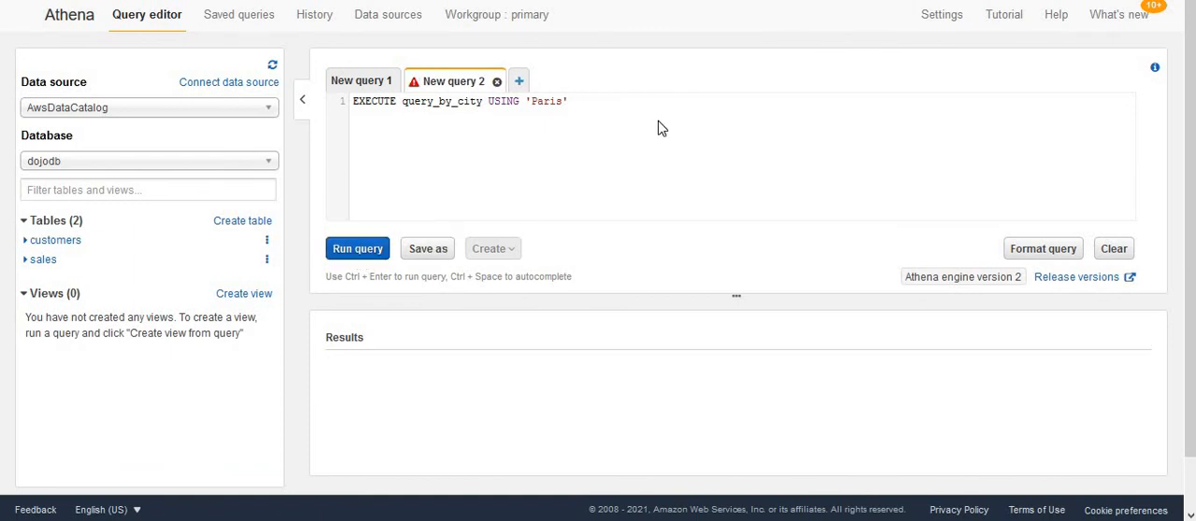
{"action": "left_click", "coordinate": [555, 195]}
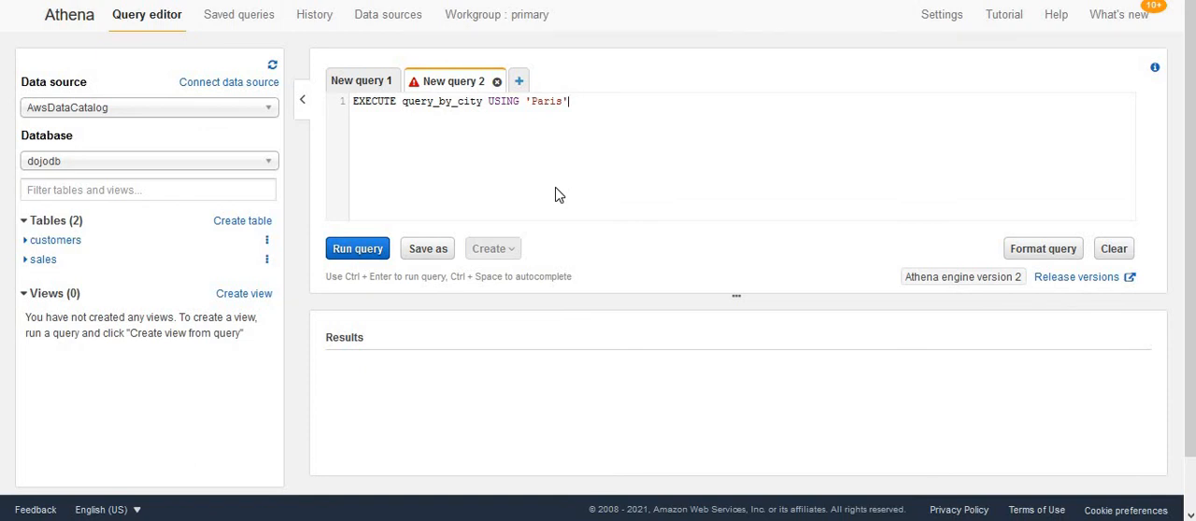
{"action": "left_click", "coordinate": [343, 254]}
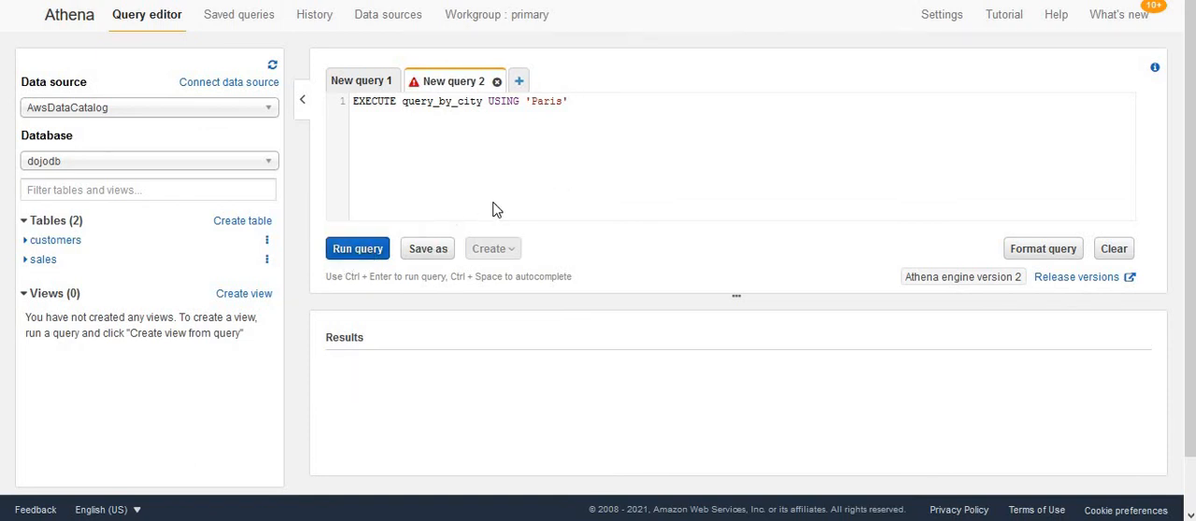